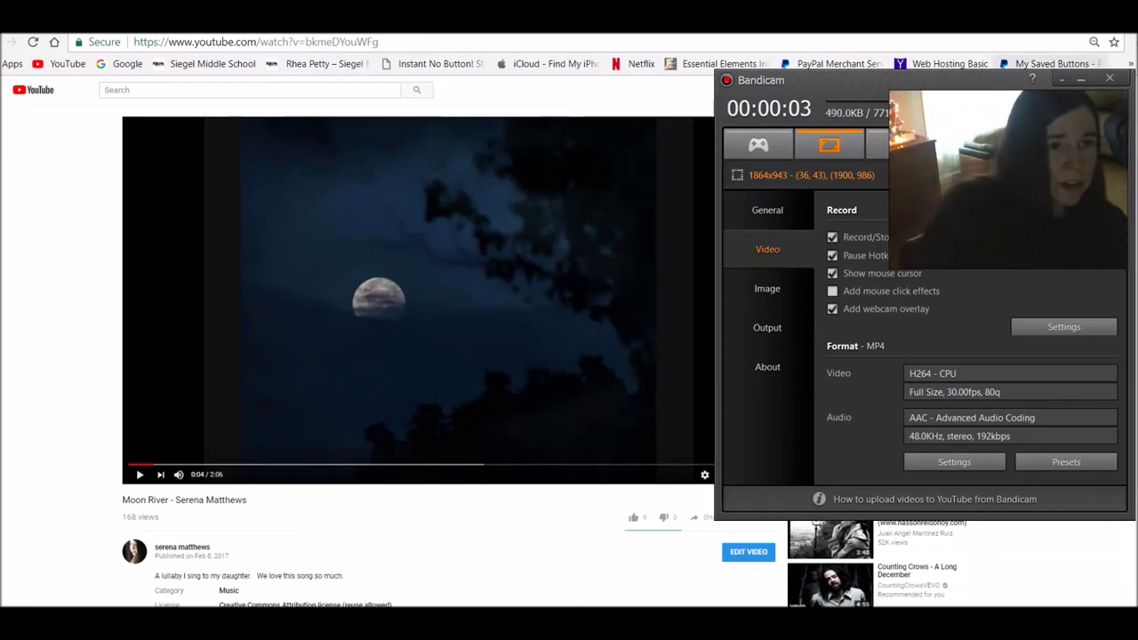
# - Minimize the Bandicam recorder to reveal the paused 'Moon River - Serena Matthews' video page
pyautogui.click(1081, 81)
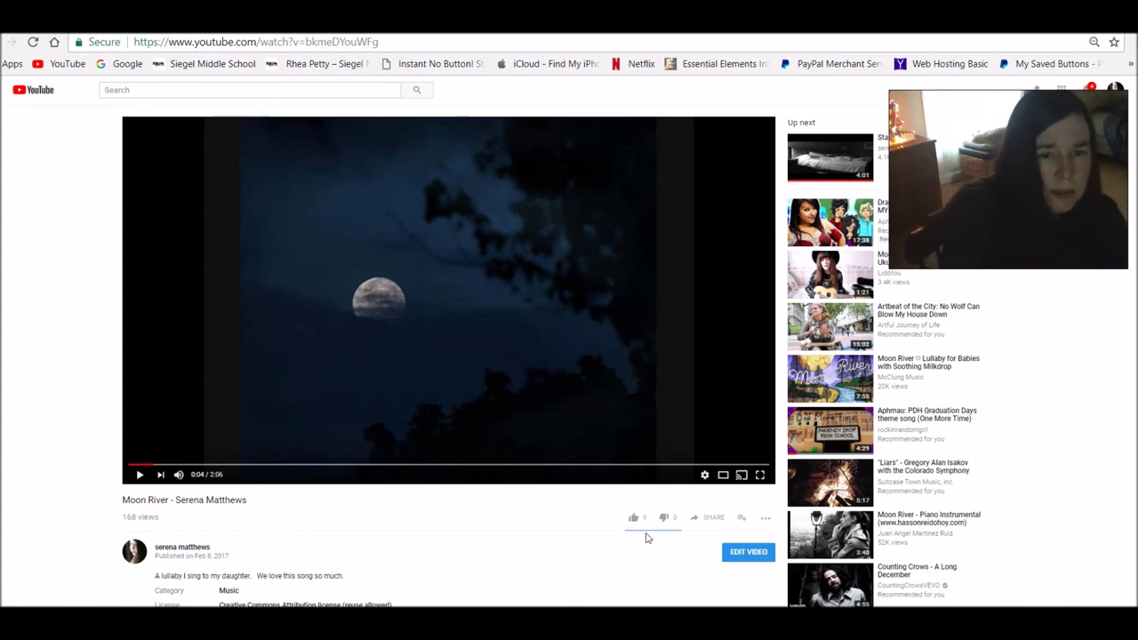
pyautogui.click(759, 476)
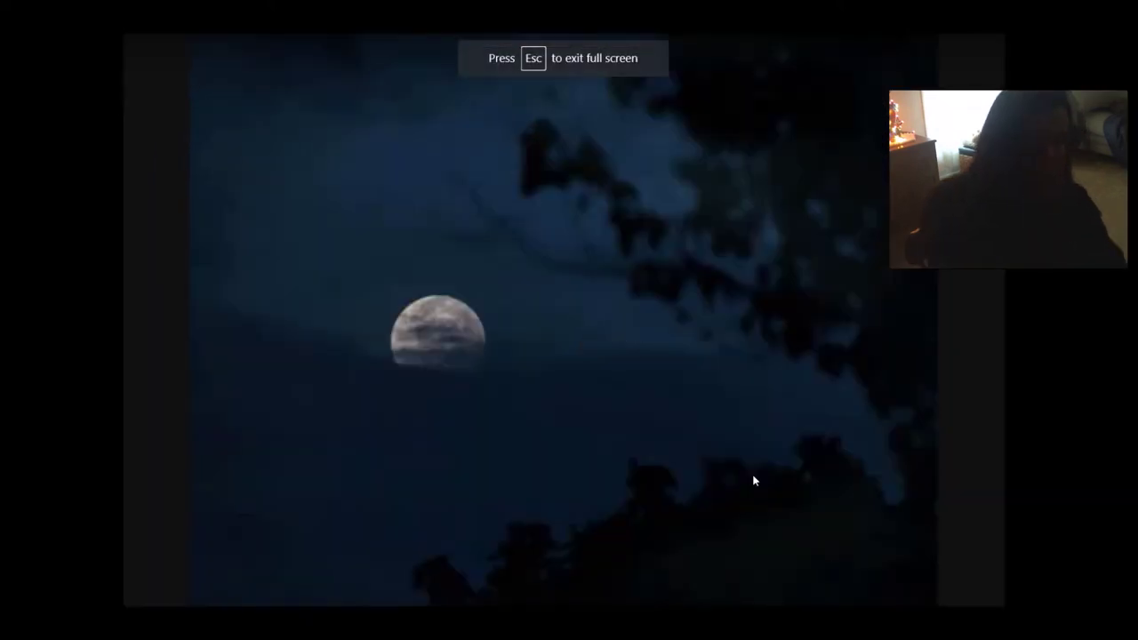